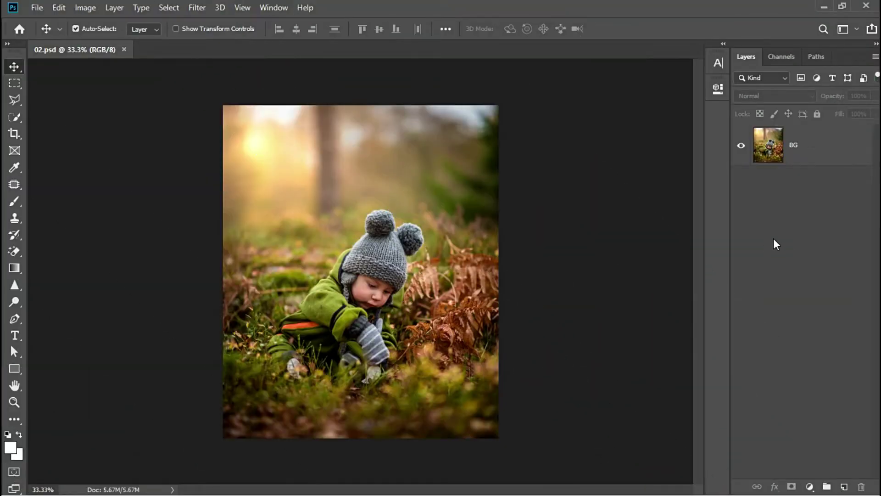
# - Add a blank layer above the photo and set the foreground colour to white (#ffffff)
pyautogui.click(844, 486)
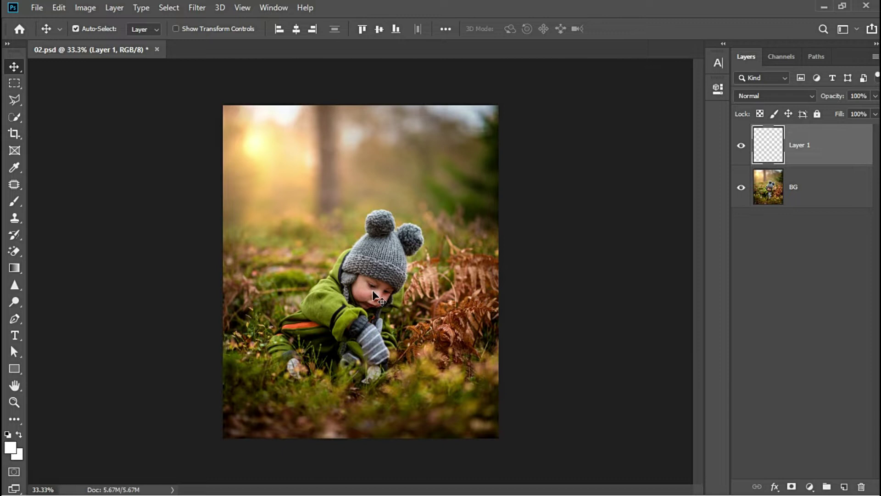
pyautogui.click(15, 449)
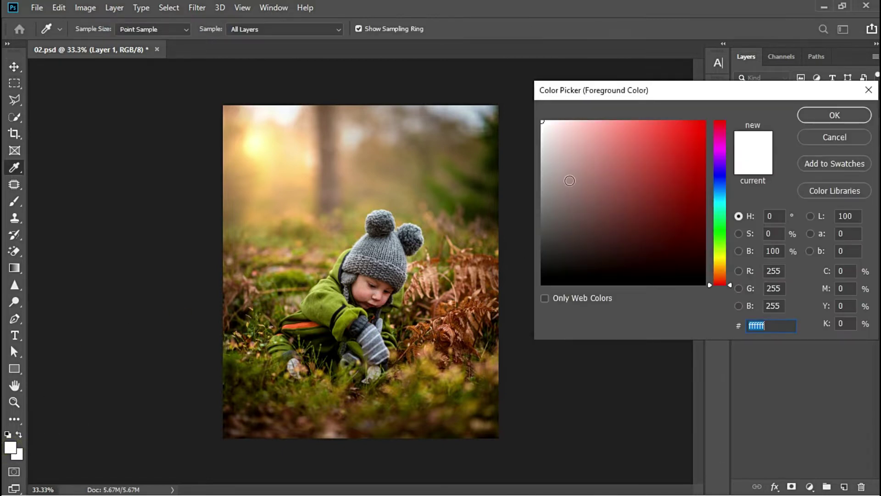
pyautogui.click(834, 115)
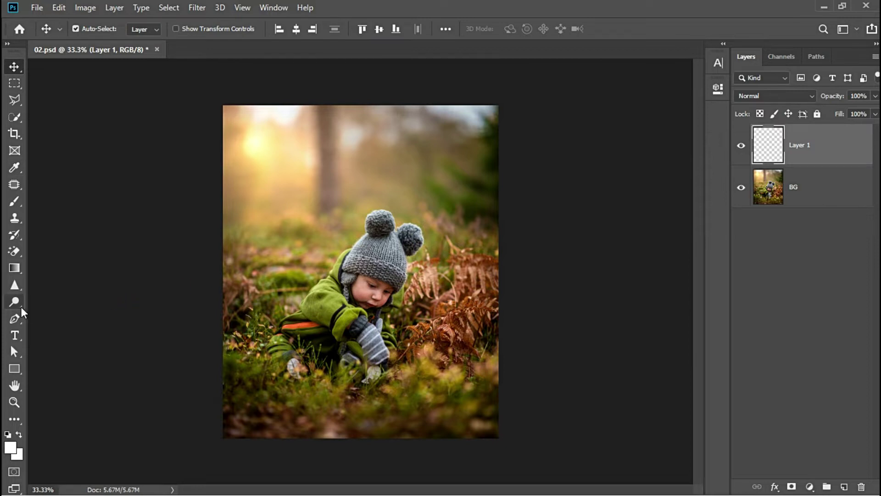
# - Set the brush size to 29 px, then paint and undo two white test strokes near the hat
pyautogui.click(13, 202)
pyautogui.rightClick(370, 166)
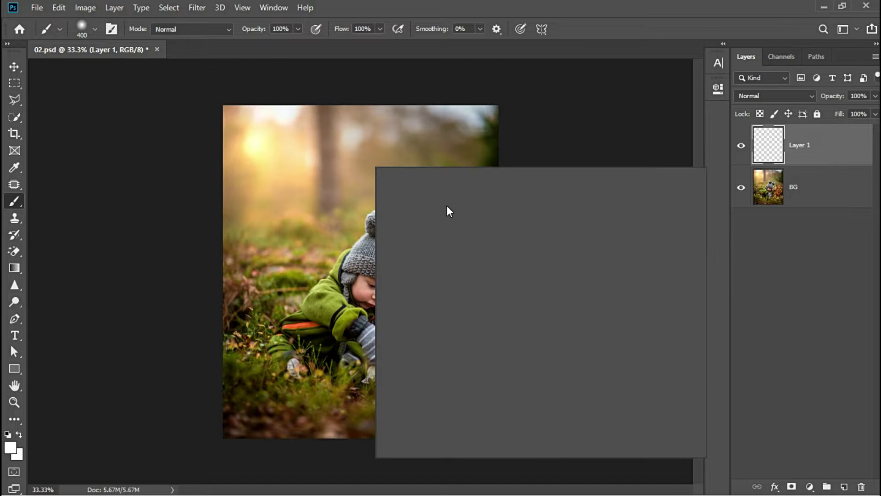
pyautogui.write('29')
pyautogui.moveTo(320, 186); pyautogui.dragTo(356, 271)
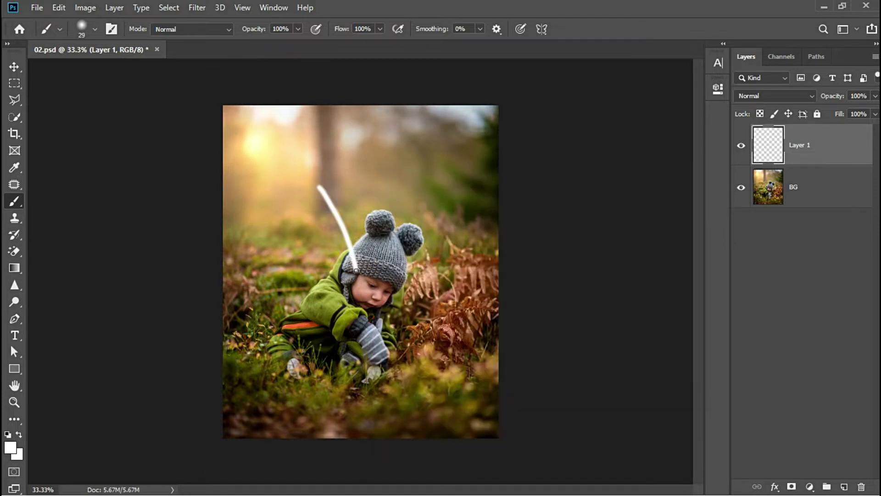
pyautogui.hotkey('ctrl', 'z')
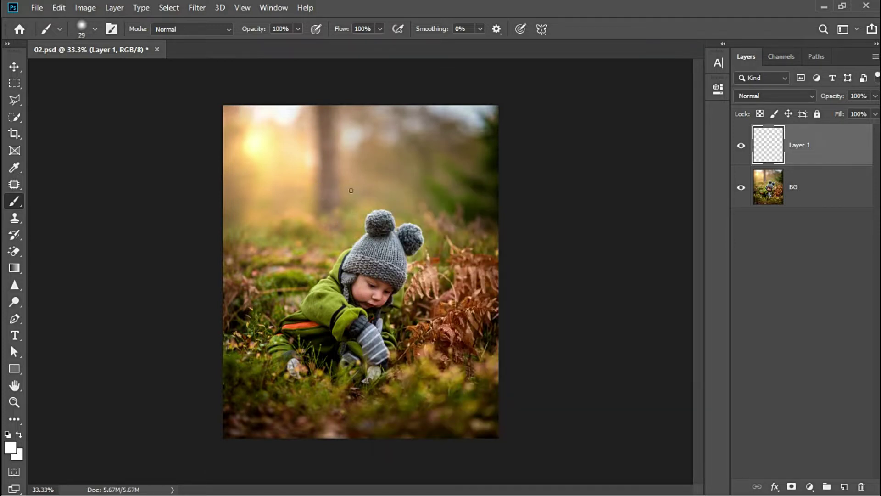
pyautogui.moveTo(343, 184); pyautogui.dragTo(380, 276)
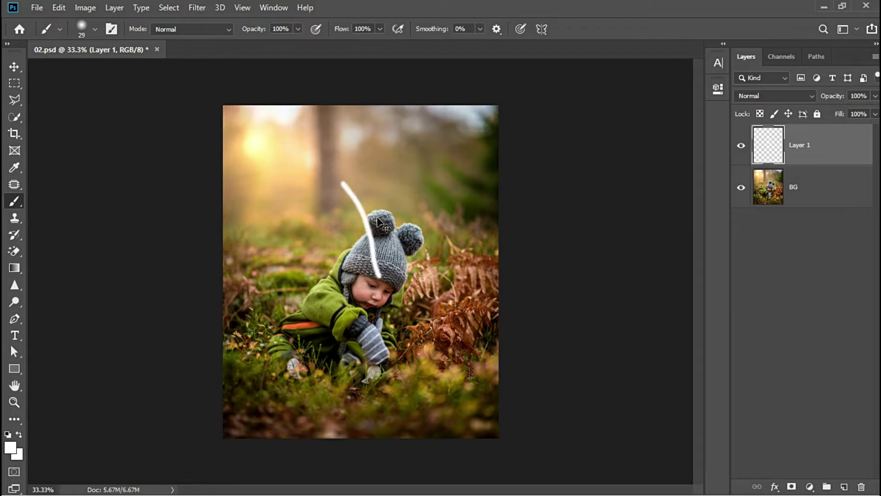
pyautogui.hotkey('ctrl', 'z')
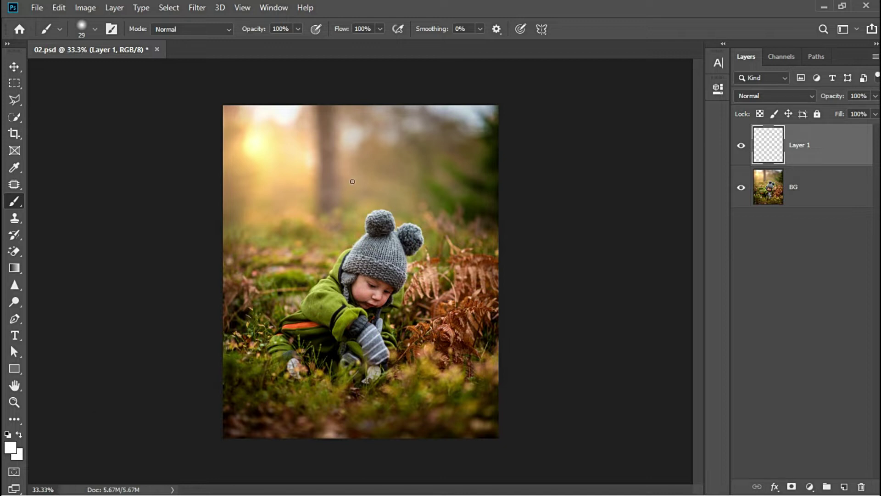
# - Draw a four-anchor Pen path down from upper left, across under the pompoms, then down the right
pyautogui.click(15, 318)
pyautogui.click(274, 179)
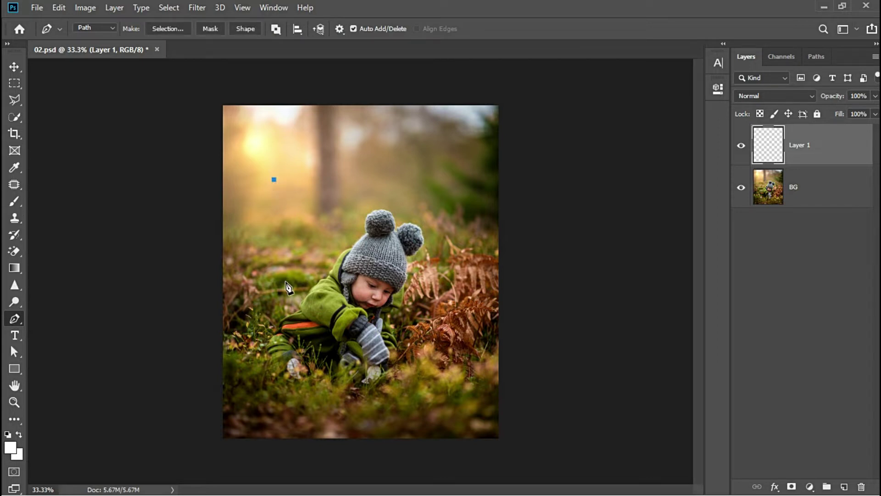
pyautogui.click(274, 260)
pyautogui.click(444, 261)
pyautogui.keyDown('shift'); pyautogui.click(452, 406); pyautogui.keyUp('shift')
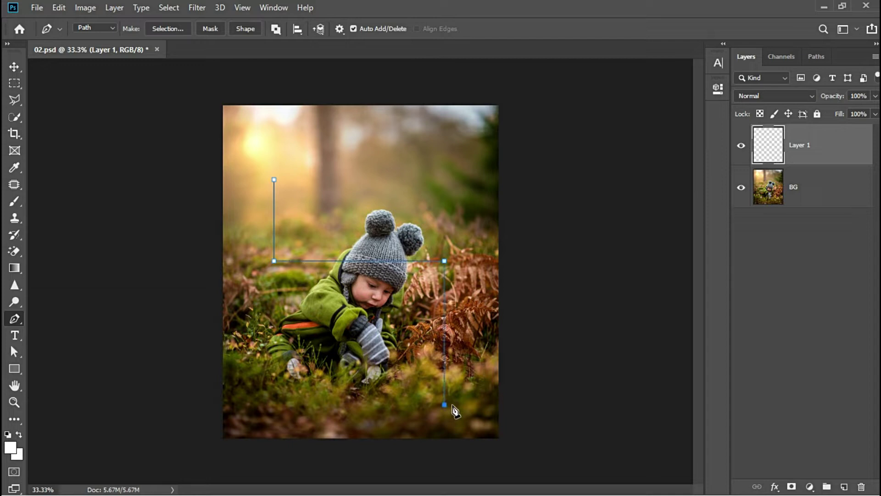
pyautogui.rightClick(422, 266)
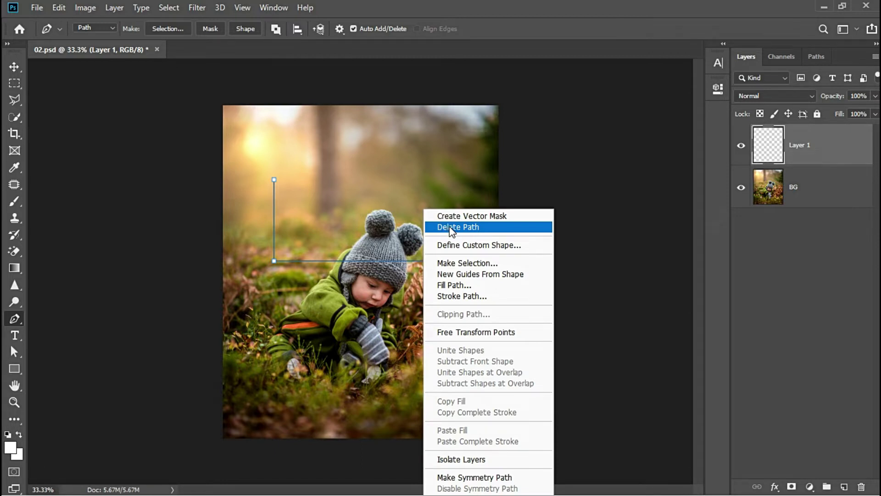
pyautogui.click(14, 202)
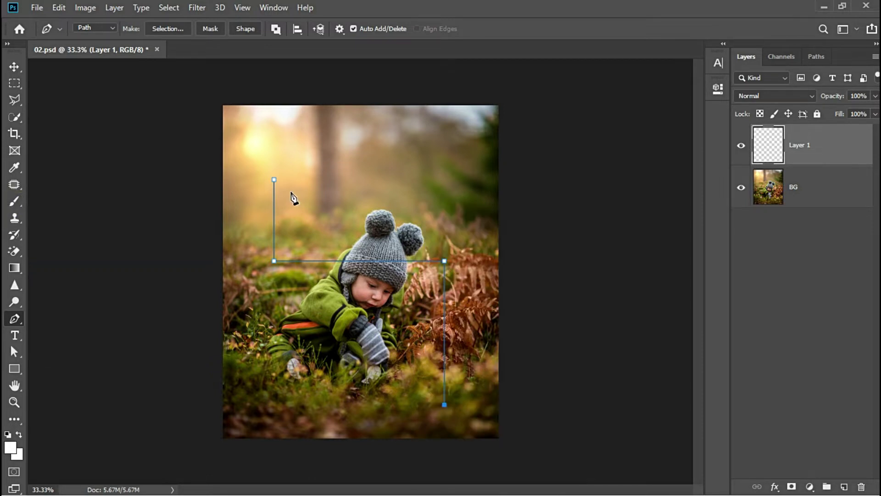
# - Choose the Hard Round brush preset
pyautogui.press('b')
pyautogui.rightClick(376, 178)
pyautogui.click(568, 317)
pyautogui.click(15, 218)
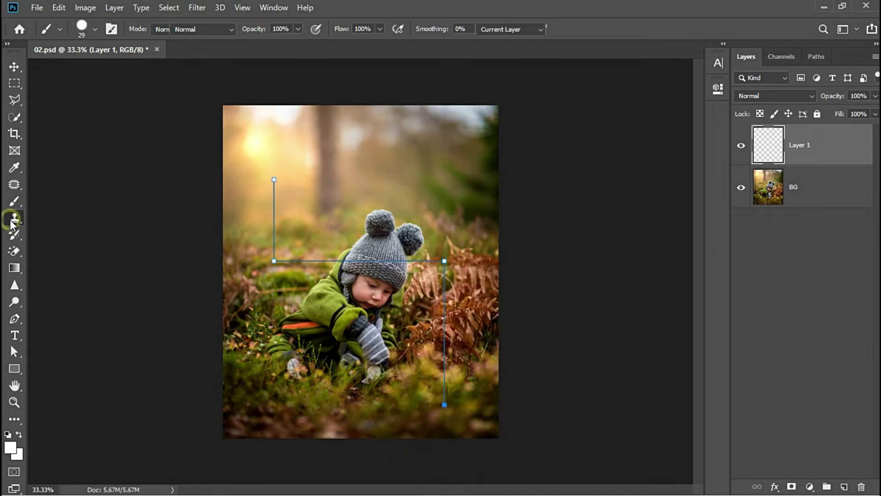
# - Stroke the path with the Brush, Simulate Pressure on, for a tapered white line
pyautogui.click(15, 319)
pyautogui.rightClick(334, 227)
pyautogui.click(354, 295)
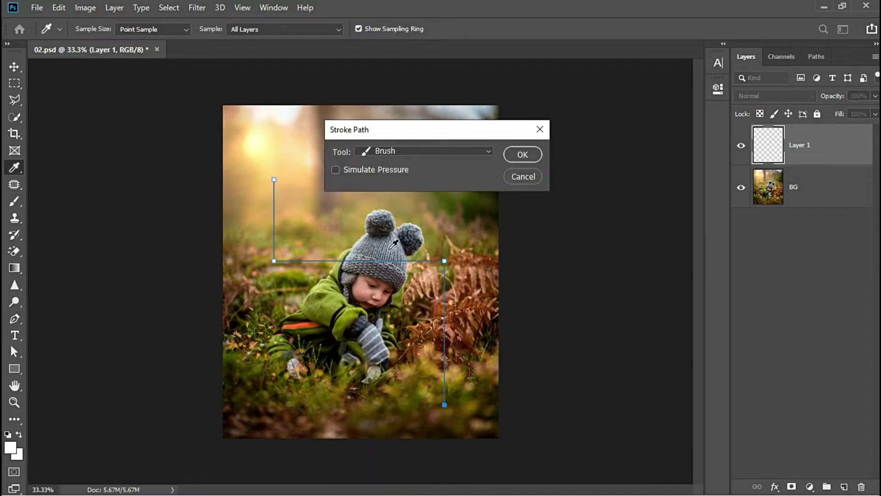
pyautogui.click(366, 173)
pyautogui.click(523, 154)
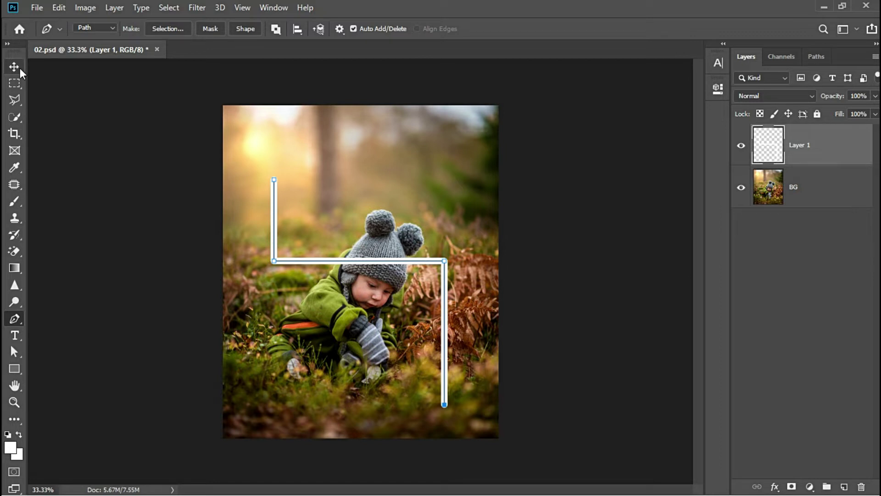
# - Delete the path, leaving only the white line on Layer 1
pyautogui.rightClick(275, 196)
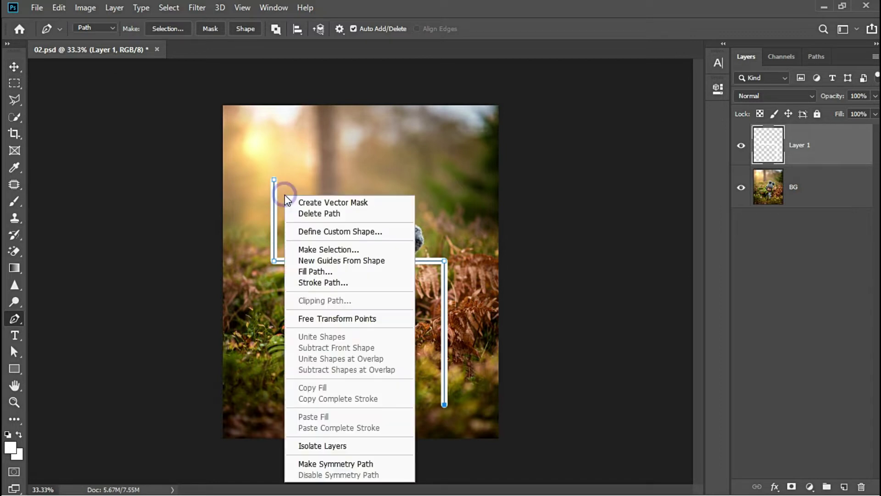
pyautogui.click(300, 214)
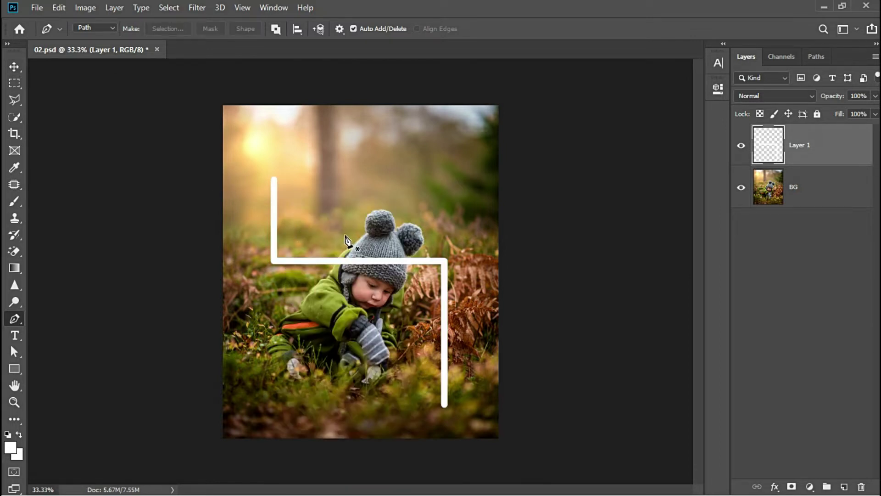
pyautogui.click(18, 67)
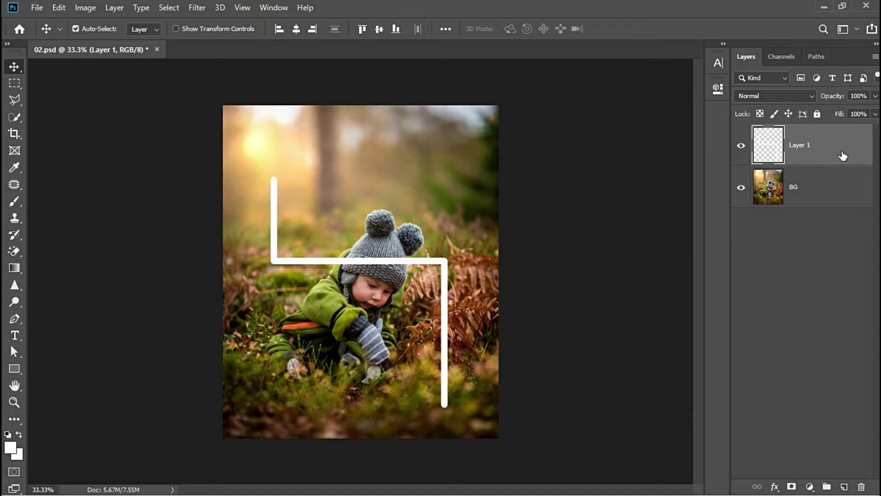
# - Open Layer 1's layer styles and enable Outer Glow
pyautogui.doubleClick(843, 156)
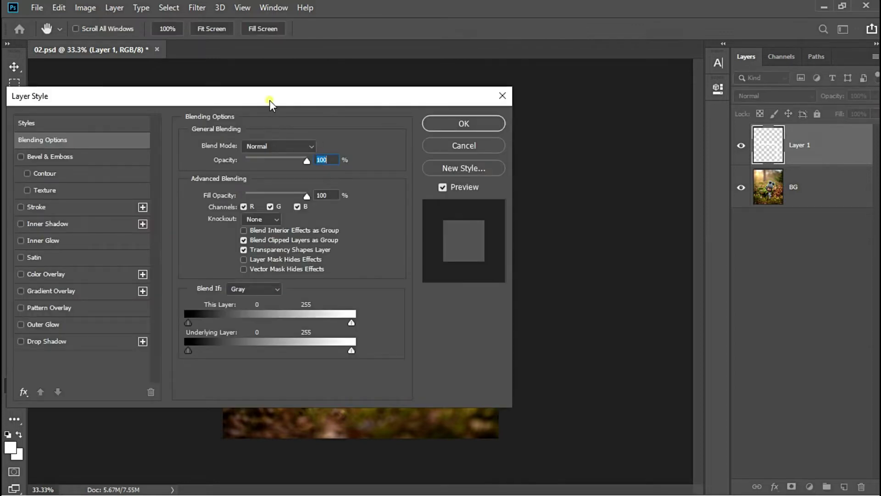
pyautogui.moveTo(269, 100); pyautogui.dragTo(715, 94)
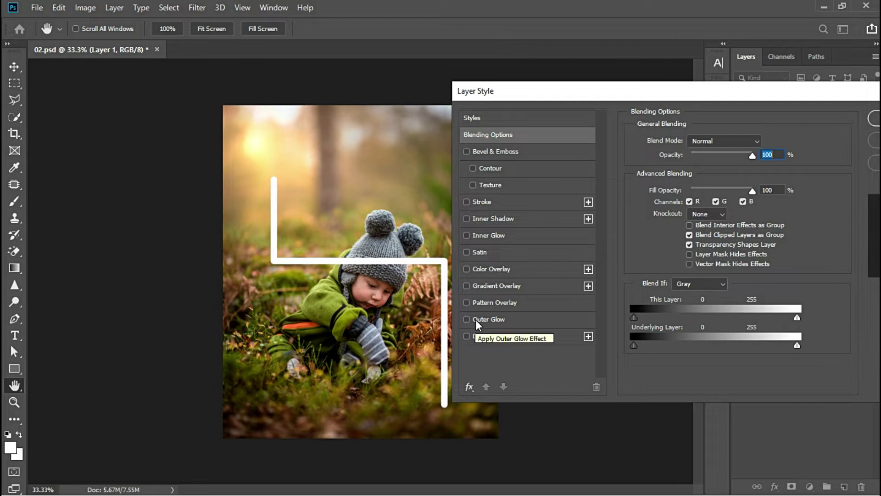
pyautogui.moveTo(491, 88); pyautogui.dragTo(540, 81)
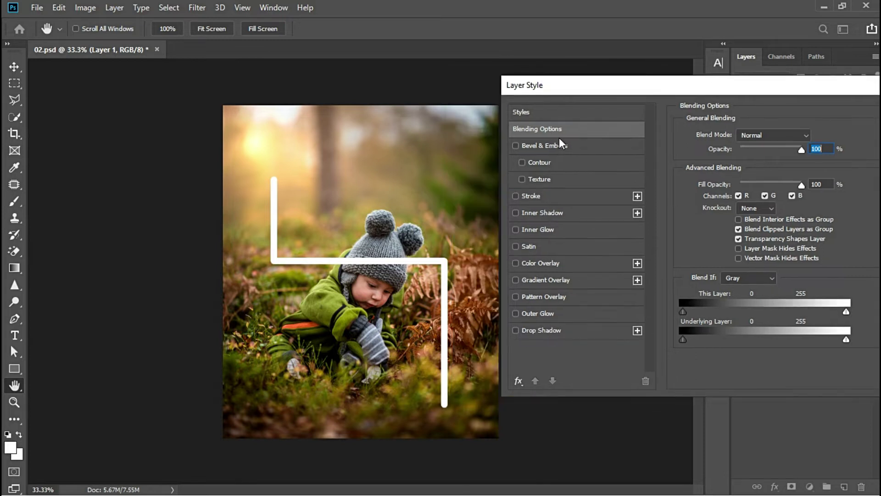
pyautogui.click(535, 312)
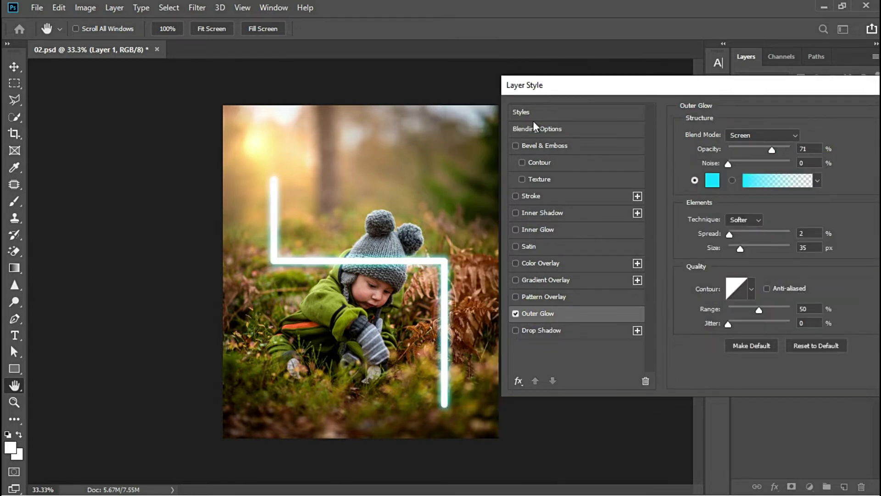
pyautogui.moveTo(528, 86); pyautogui.dragTo(518, 73)
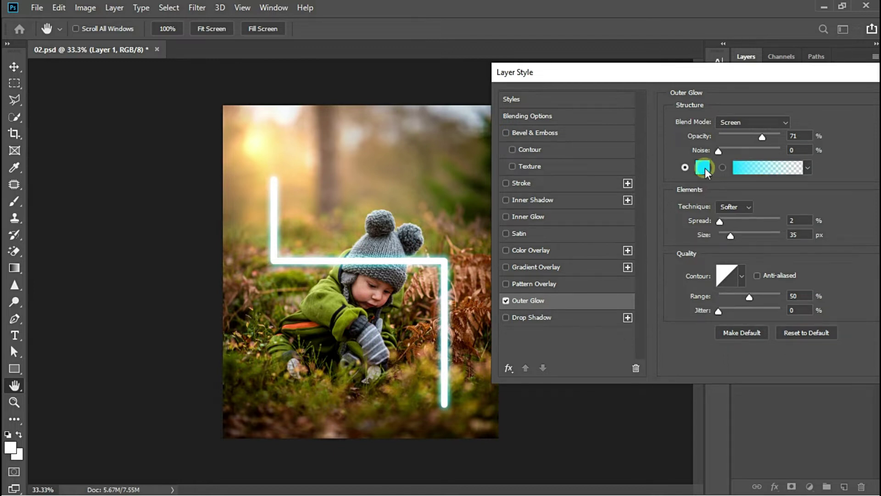
# - Set the outer glow colour to pure green (00ff00)
pyautogui.click(704, 167)
pyautogui.click(719, 257)
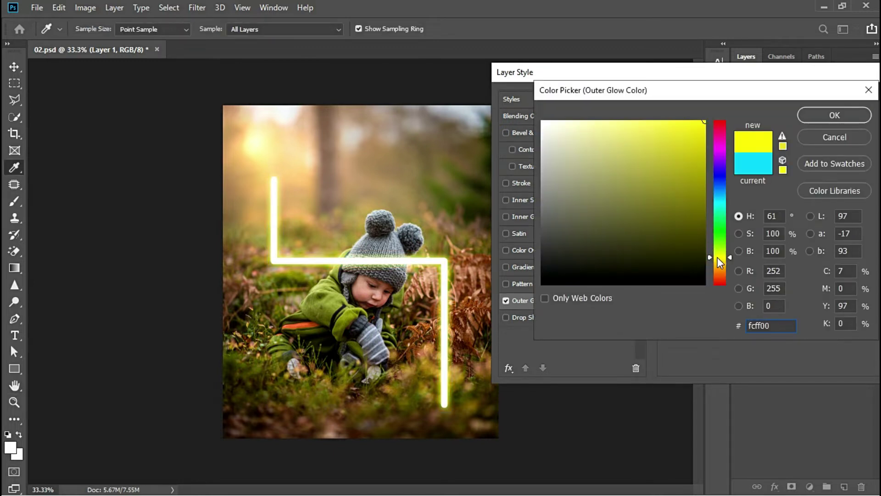
pyautogui.moveTo(720, 248); pyautogui.dragTo(723, 216)
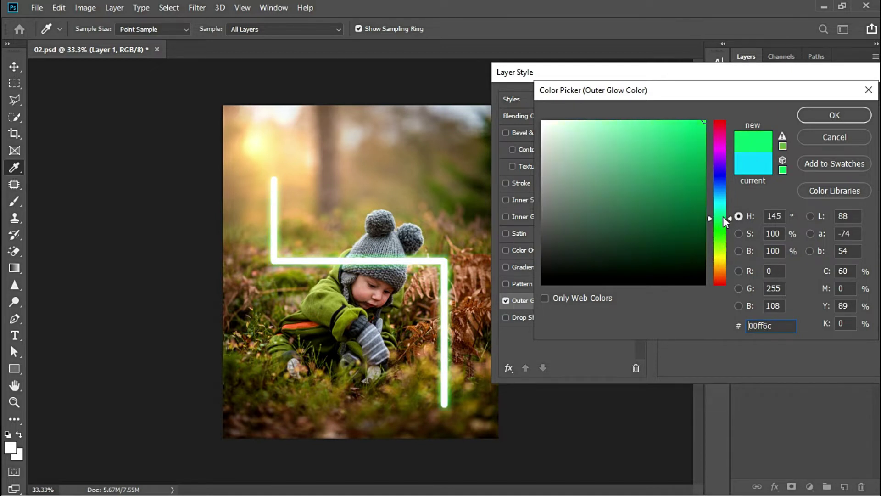
pyautogui.moveTo(723, 216); pyautogui.dragTo(720, 130)
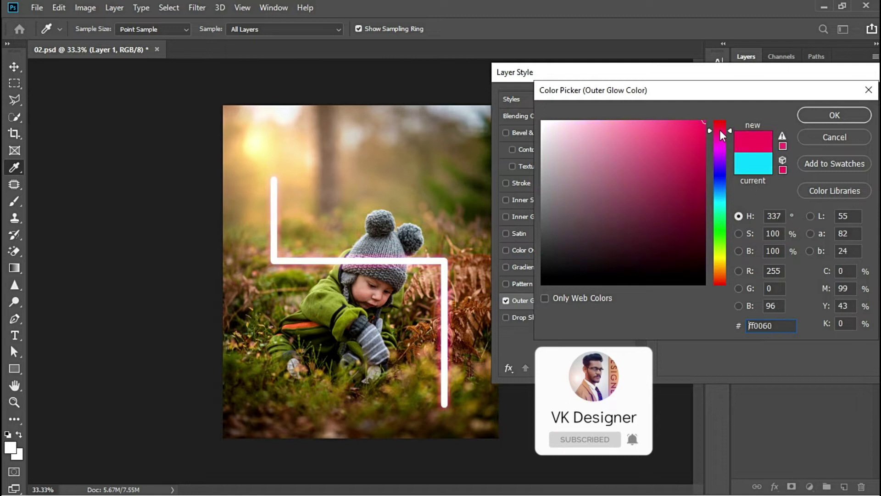
pyautogui.click(720, 237)
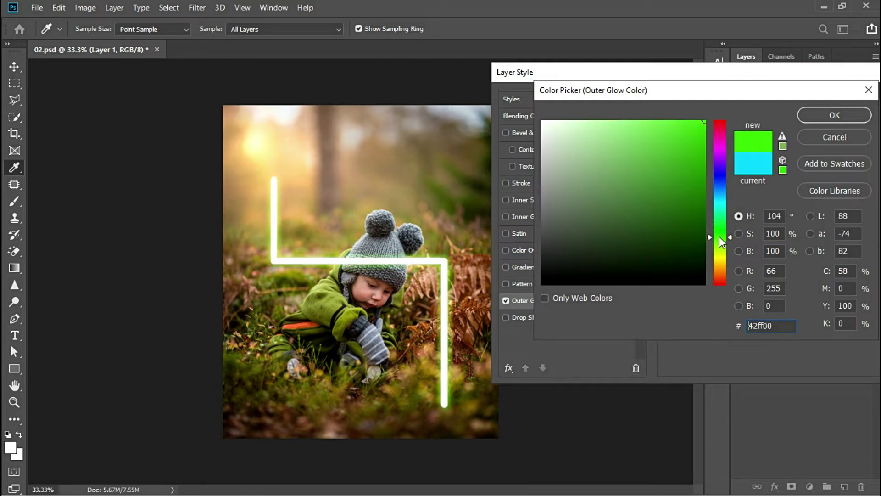
pyautogui.moveTo(721, 235); pyautogui.dragTo(723, 231)
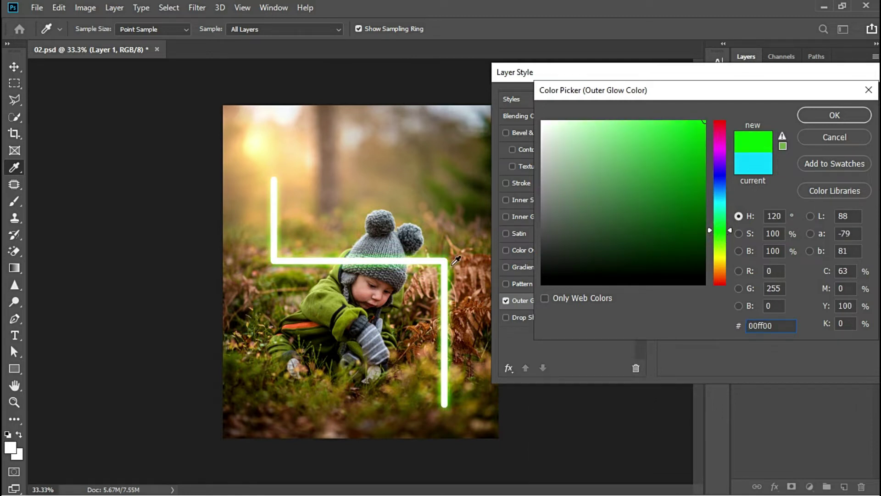
pyautogui.click(835, 115)
# - Raise the glow Size to about 51 px and apply the style
pyautogui.click(731, 235)
pyautogui.moveTo(731, 236); pyautogui.dragTo(737, 236)
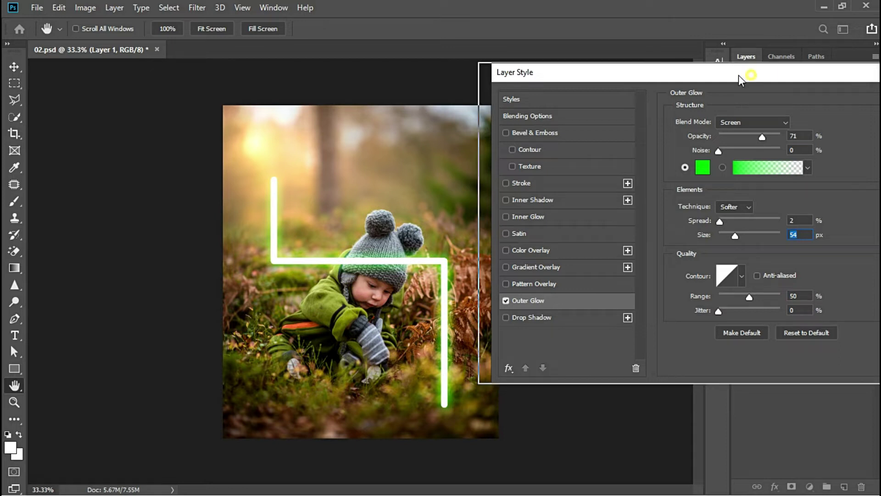
pyautogui.moveTo(739, 75); pyautogui.dragTo(621, 75)
pyautogui.click(803, 106)
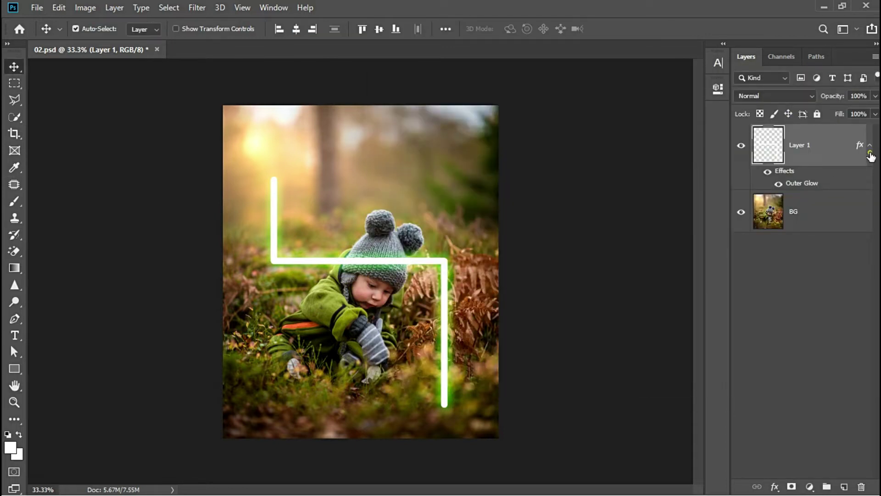
# - Rename Layer 1 to '01'
pyautogui.click(870, 145)
pyautogui.doubleClick(801, 145)
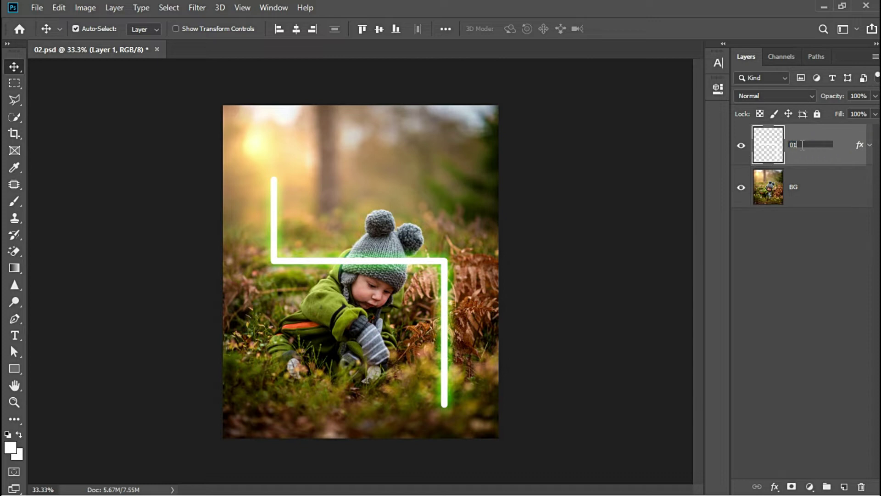
pyautogui.press('Return')
# - Duplicate layer 01 as '02' and shift its line up and to the right
pyautogui.rightClick(801, 148)
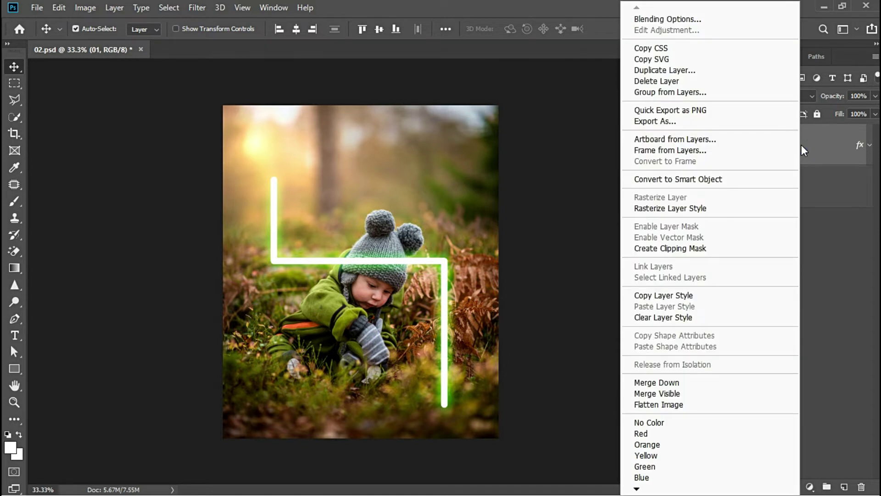
pyautogui.click(734, 73)
pyautogui.write('02')
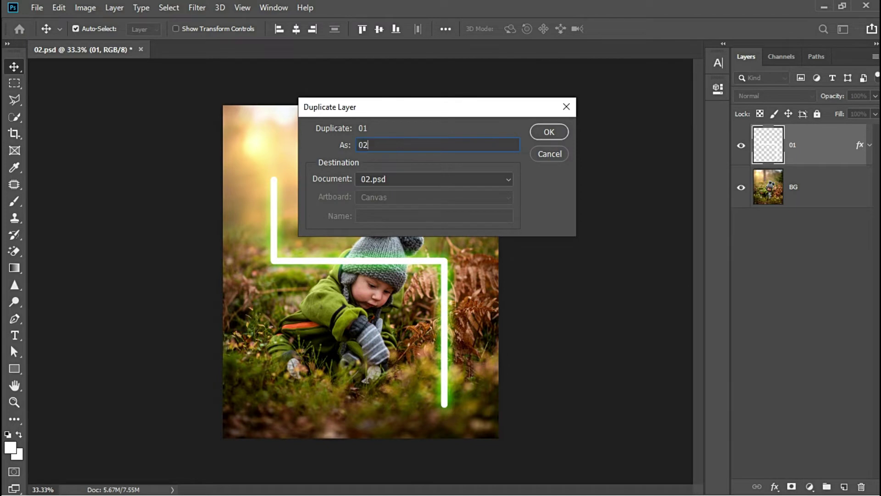
pyautogui.click(548, 132)
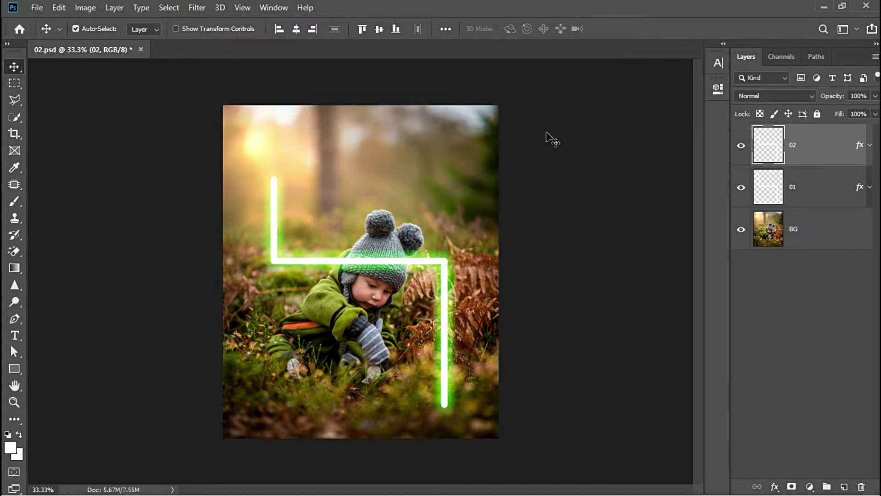
pyautogui.moveTo(444, 280); pyautogui.dragTo(524, 243)
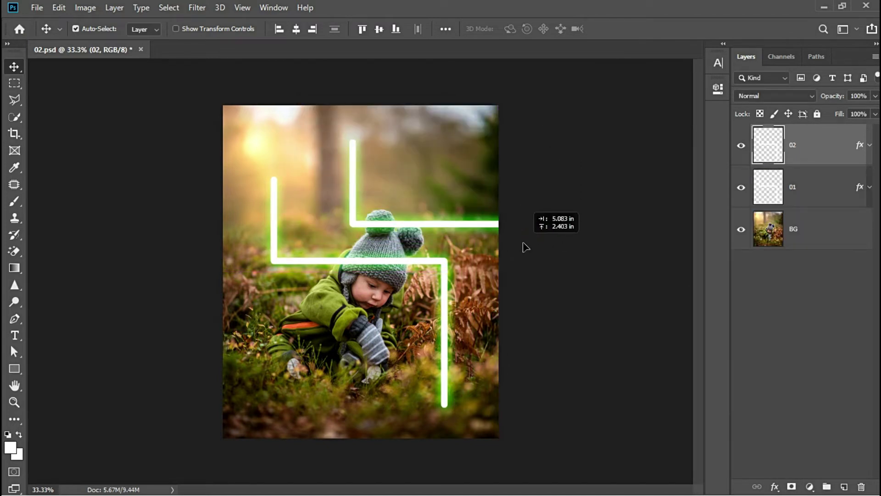
# - Flip layer 02 horizontally, scale it to about 52% and place it above the hat
pyautogui.hotkey('ctrl', 't')
pyautogui.rightClick(420, 227)
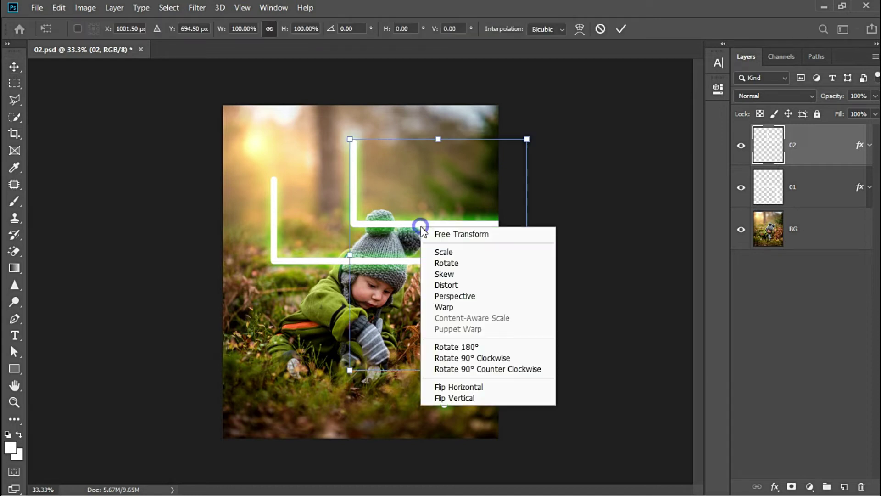
pyautogui.click(458, 387)
pyautogui.moveTo(529, 271)
pyautogui.mouseDown()
pyautogui.moveTo(442, 270)
pyautogui.moveTo(368, 239)
pyautogui.moveTo(364, 202)
pyautogui.mouseUp()
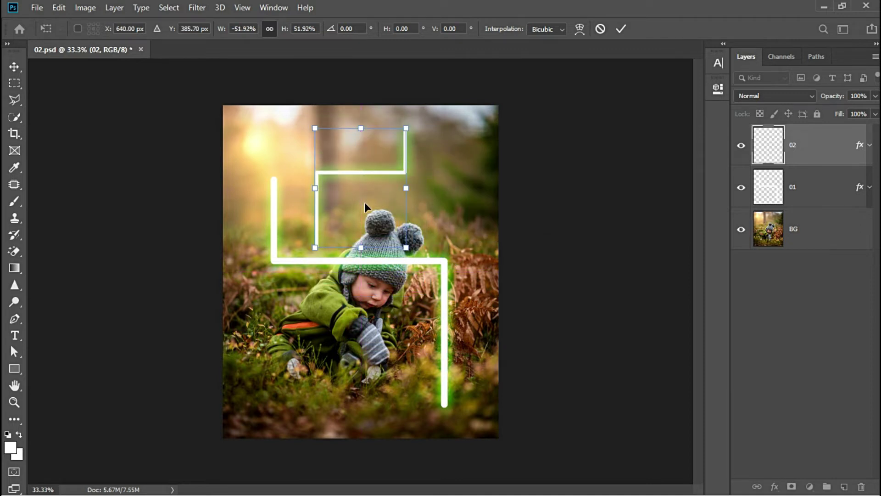
pyautogui.press('Return')
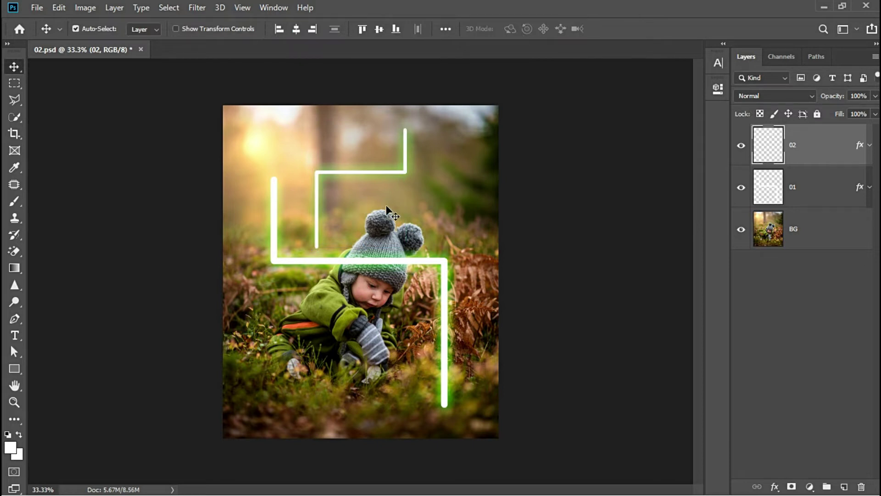
# - Select layers 01 and 02 and duplicate them with Ctrl+J
pyautogui.click(444, 292)
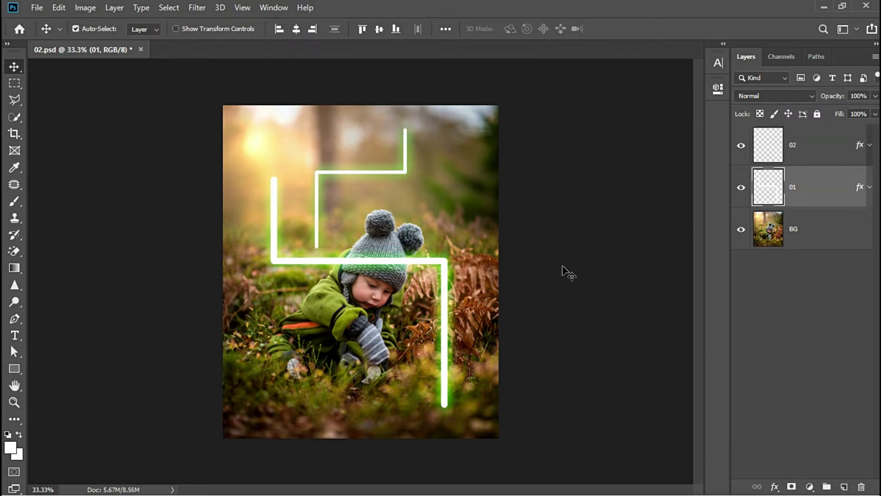
pyautogui.keyDown('shift'); pyautogui.click(802, 148); pyautogui.keyUp('shift')
pyautogui.hotkey('ctrl', 'j')
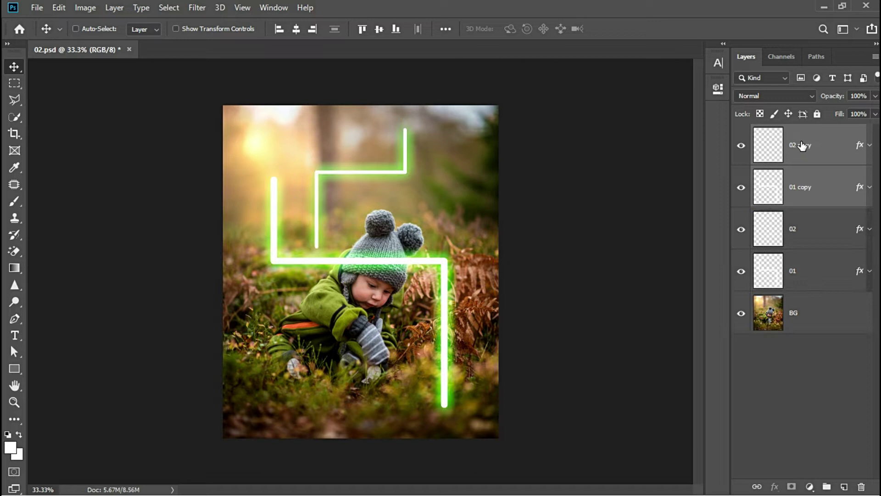
# - Rotate the copies 180°, flip them horizontally, rotate 90°, and move them down over the child
pyautogui.hotkey('ctrl', 't')
pyautogui.rightClick(409, 231)
pyautogui.click(441, 353)
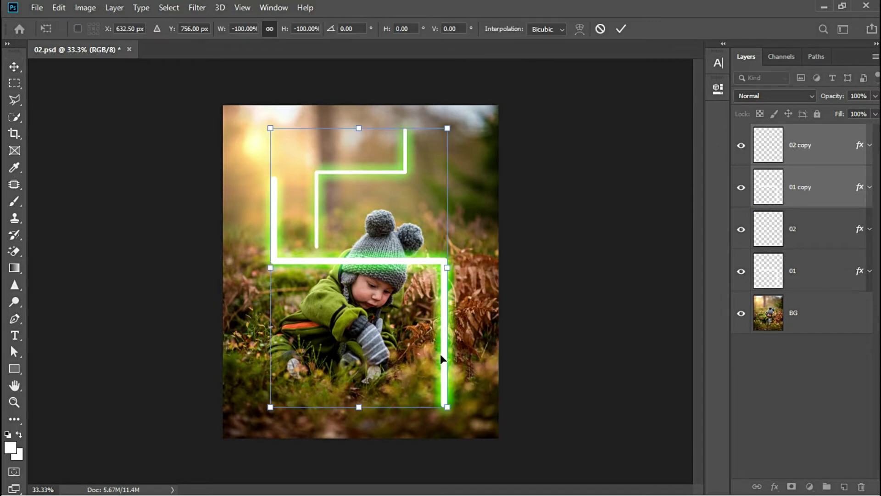
pyautogui.rightClick(400, 241)
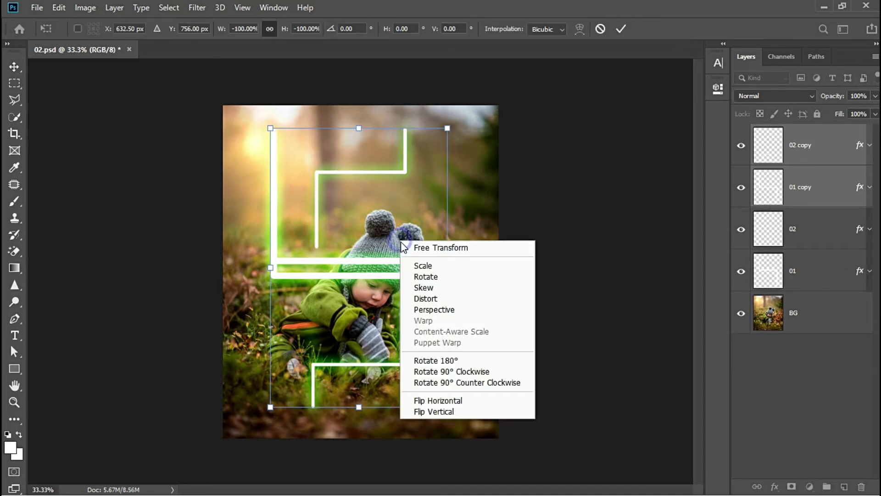
pyautogui.click(458, 401)
pyautogui.rightClick(400, 286)
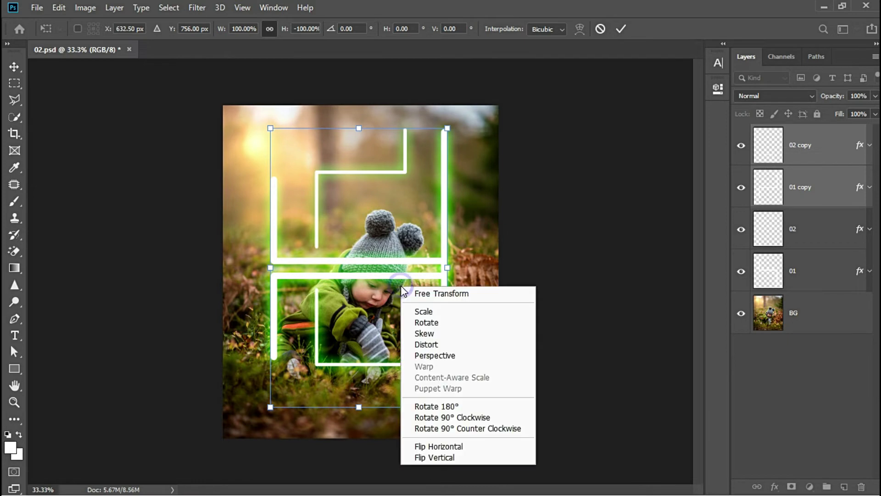
pyautogui.click(459, 419)
pyautogui.moveTo(403, 317)
pyautogui.mouseDown()
pyautogui.moveTo(397, 338)
pyautogui.moveTo(468, 399)
pyautogui.moveTo(458, 407)
pyautogui.mouseUp()
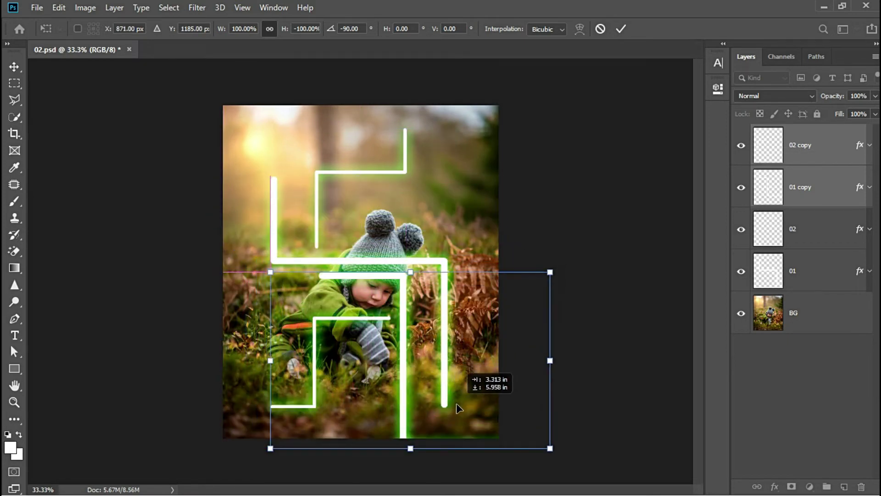
pyautogui.press('Return')
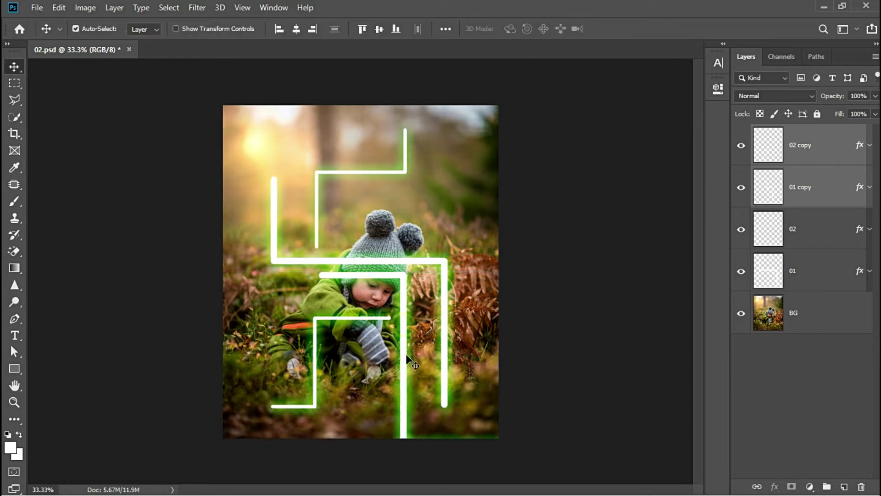
# - Move the copied lines so 01 copy runs above the hat, then add a layer mask to 01 copy
pyautogui.moveTo(404, 338)
pyautogui.mouseDown()
pyautogui.moveTo(393, 350)
pyautogui.moveTo(264, 238)
pyautogui.mouseUp()
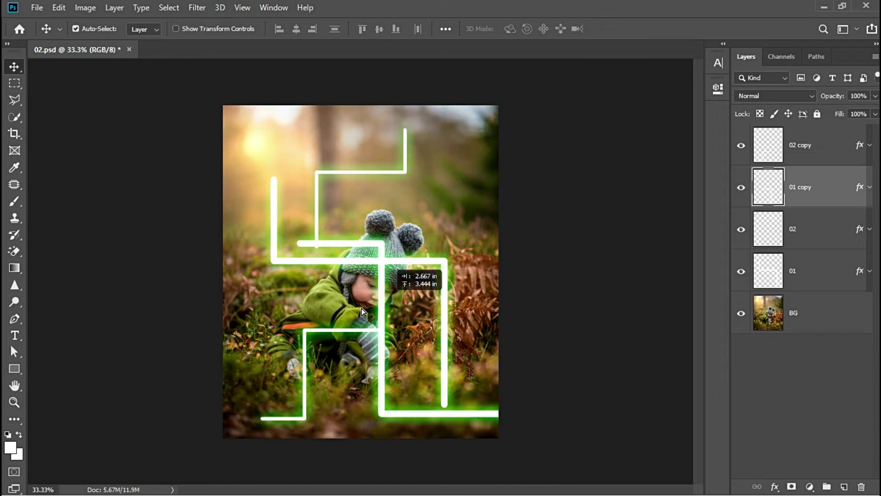
pyautogui.moveTo(264, 239)
pyautogui.mouseDown()
pyautogui.moveTo(354, 124)
pyautogui.moveTo(345, 128)
pyautogui.mouseUp()
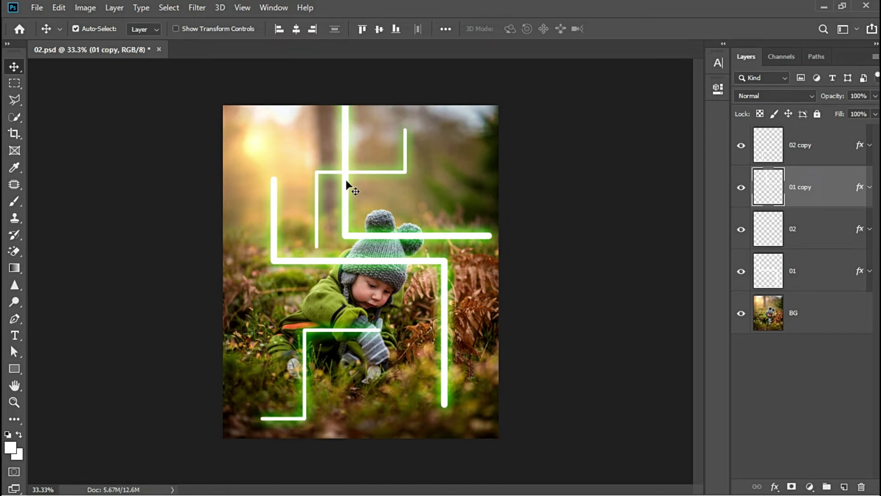
pyautogui.click(740, 187)
pyautogui.click(791, 487)
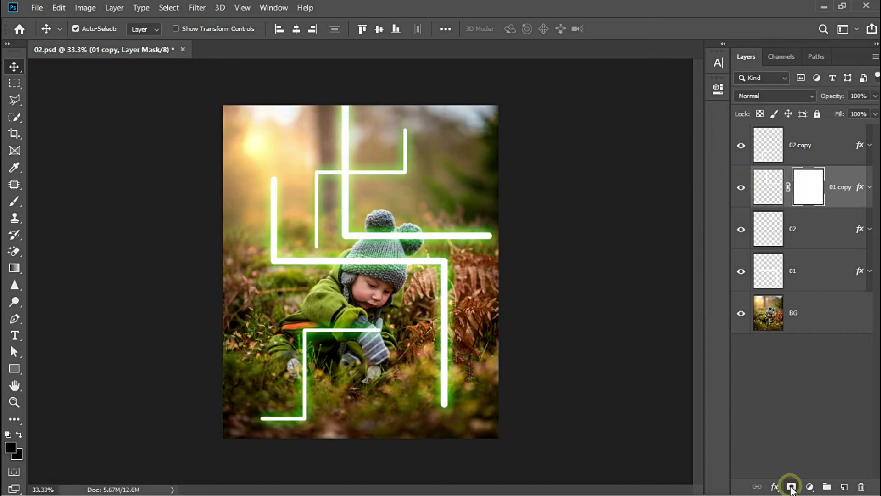
# - Set the foreground colour to black (000000)
pyautogui.click(10, 447)
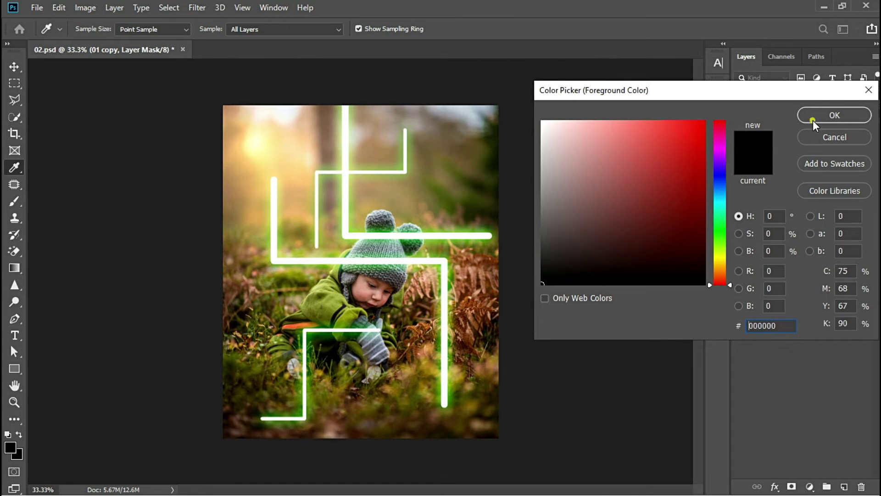
pyautogui.click(813, 120)
pyautogui.press('v')
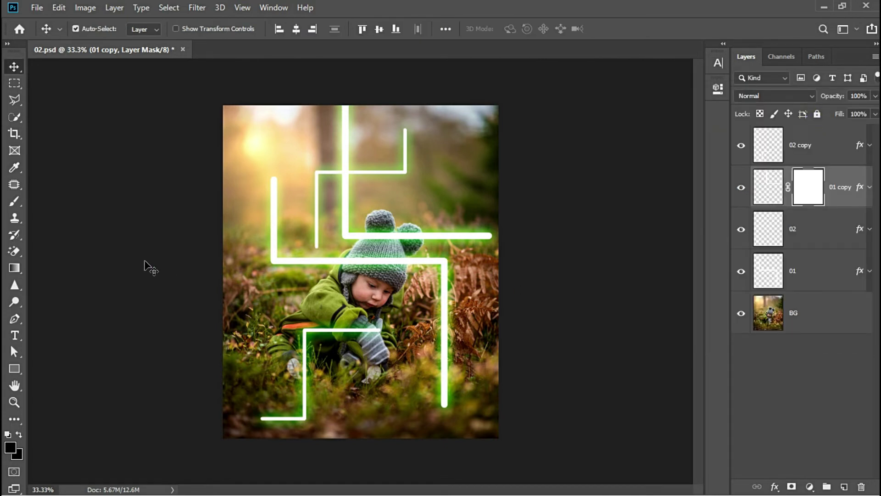
# - Select the Brush tool with a Soft Round preset at about 83 px
pyautogui.moveTo(15, 201); pyautogui.dragTo(120, 217)
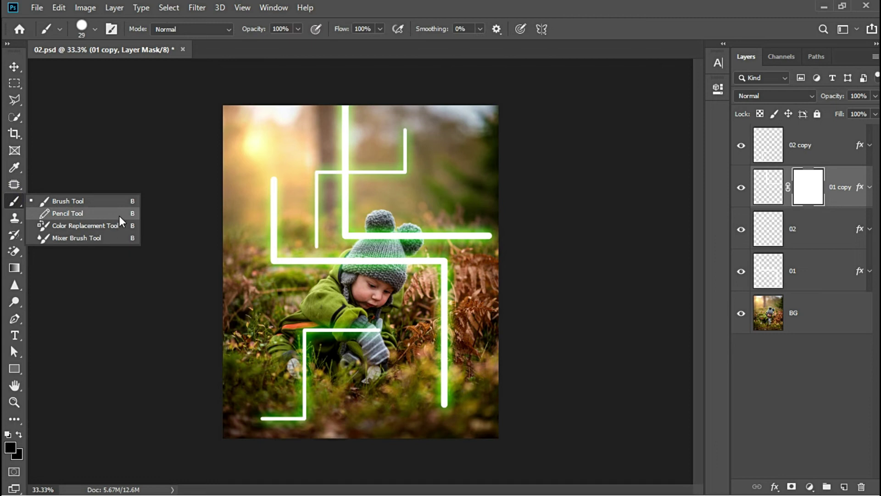
pyautogui.click(114, 203)
pyautogui.rightClick(397, 198)
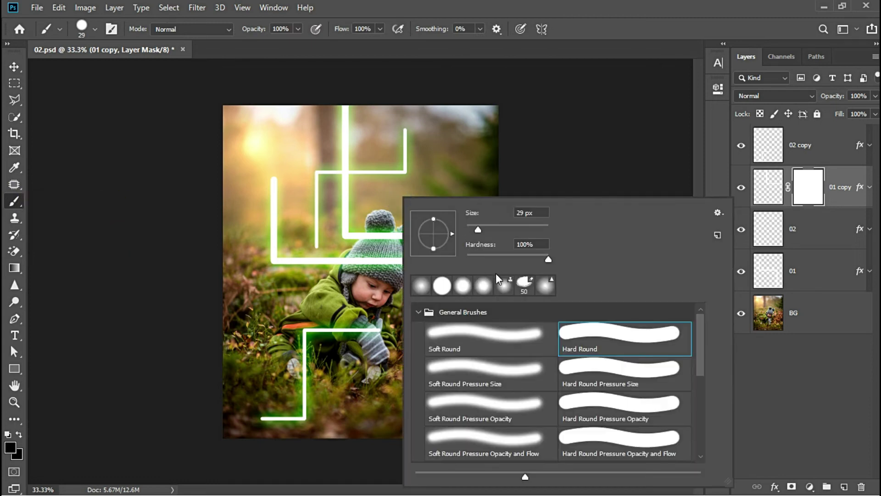
pyautogui.click(482, 333)
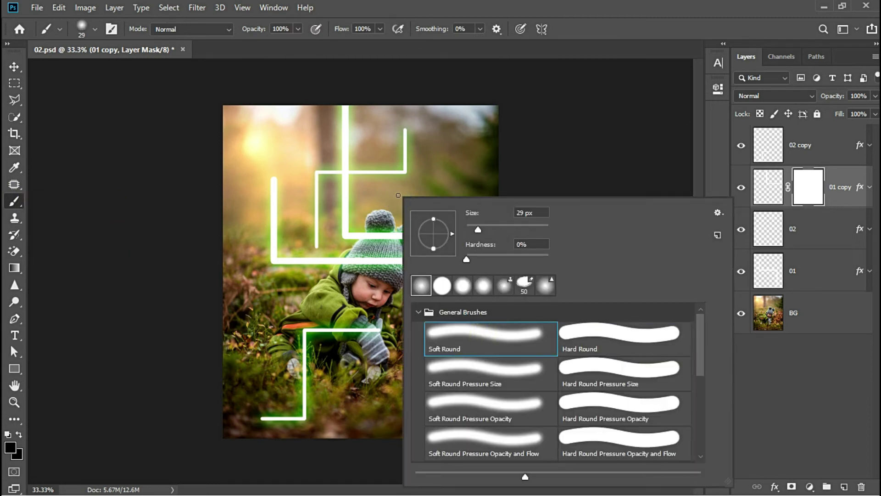
pyautogui.moveTo(477, 229); pyautogui.dragTo(500, 227)
pyautogui.press('Return')
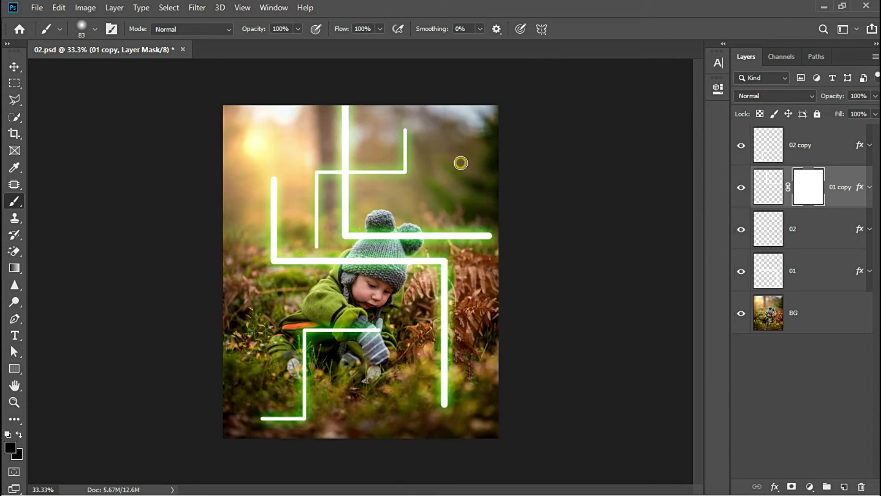
# - Zoom in on the hat and paint black on the 01 copy mask over both pompoms
pyautogui.press('z')
pyautogui.moveTo(440, 232); pyautogui.dragTo(464, 234)
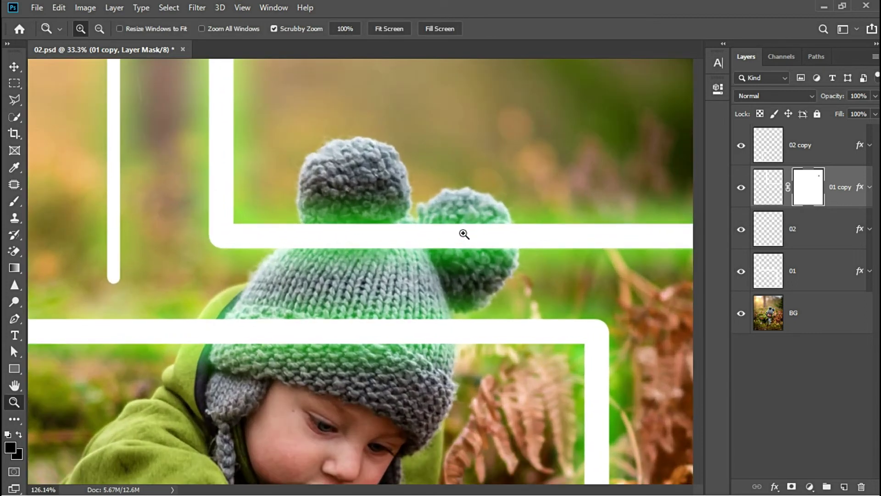
pyautogui.moveTo(371, 244); pyautogui.dragTo(397, 244)
pyautogui.press('b')
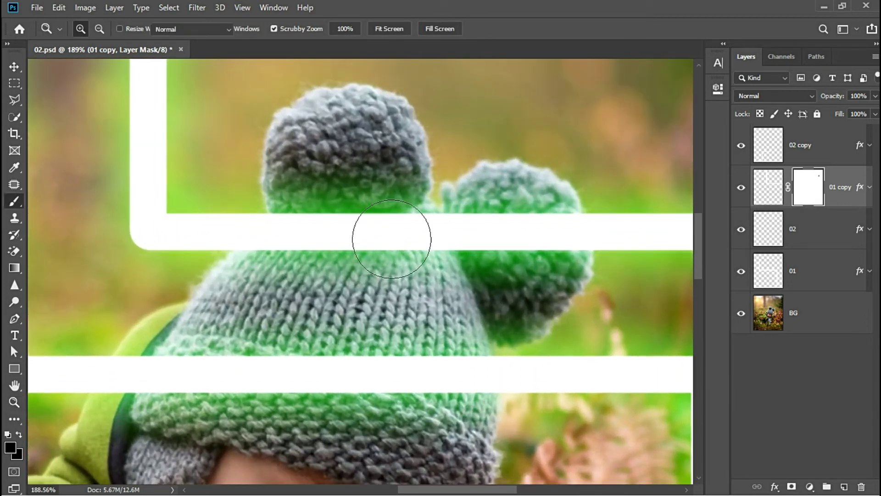
pyautogui.moveTo(324, 232)
pyautogui.mouseDown()
pyautogui.moveTo(557, 226)
pyautogui.moveTo(531, 226)
pyautogui.moveTo(536, 234)
pyautogui.mouseUp()
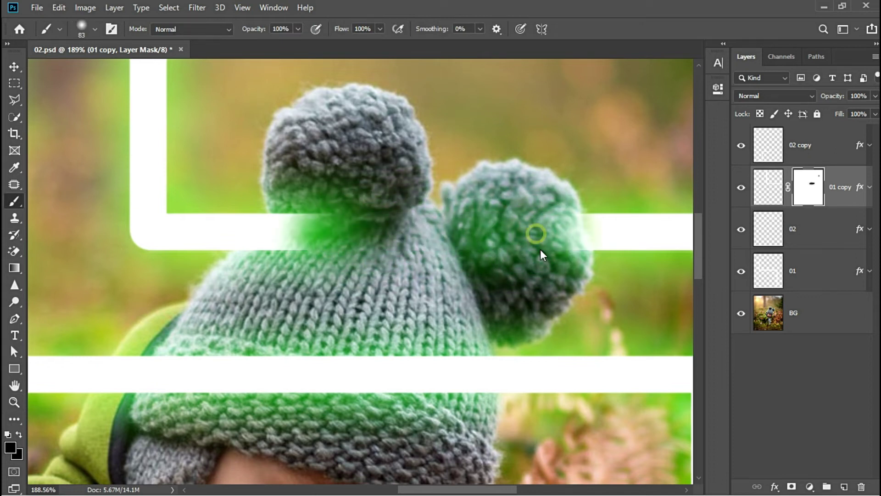
pyautogui.moveTo(339, 237)
pyautogui.mouseDown()
pyautogui.moveTo(361, 232)
pyautogui.moveTo(350, 203)
pyautogui.mouseUp()
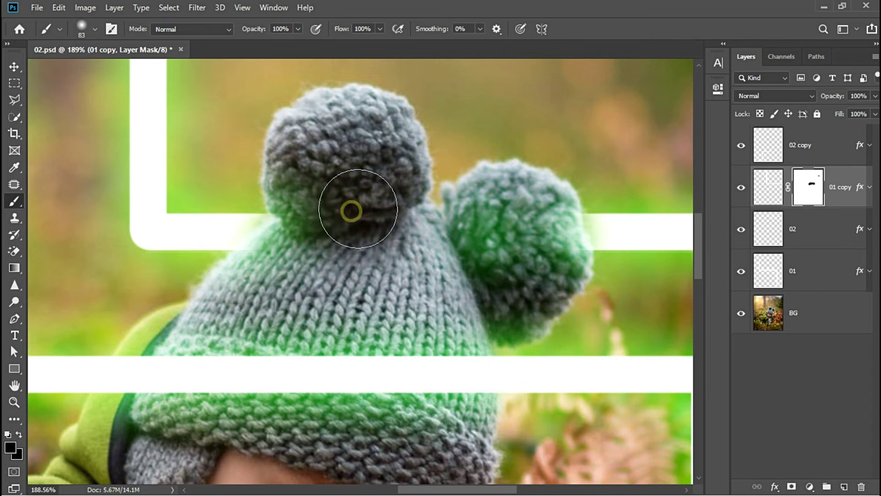
pyautogui.moveTo(536, 262); pyautogui.dragTo(506, 245)
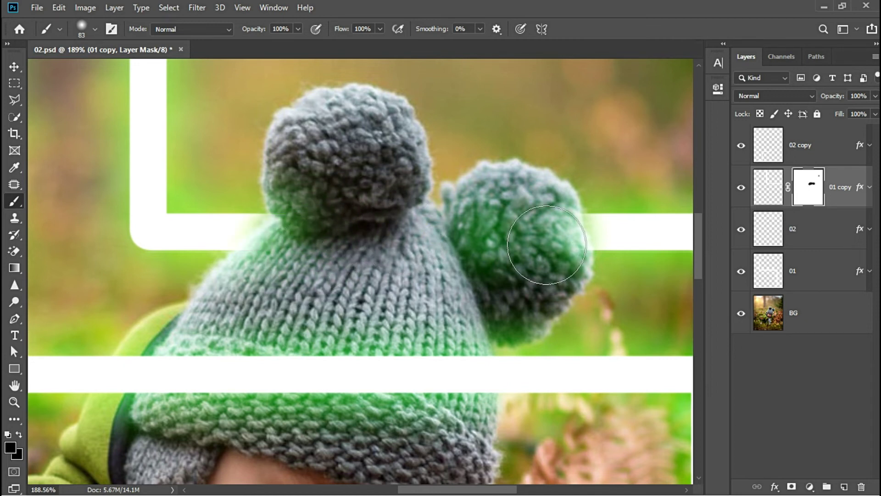
# - Refine the pompom mask edges, alternating white and black painting, then fit the image on screen
pyautogui.hotkey('ctrl', 'z')
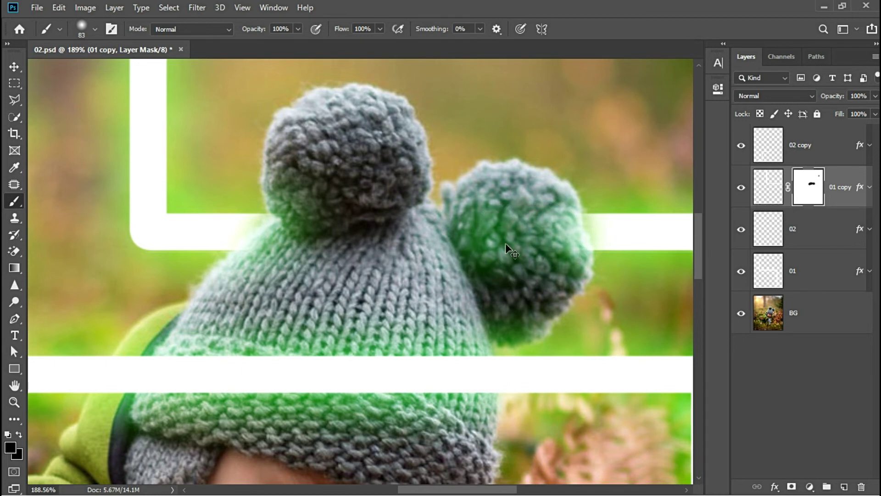
pyautogui.moveTo(506, 245); pyautogui.dragTo(490, 244)
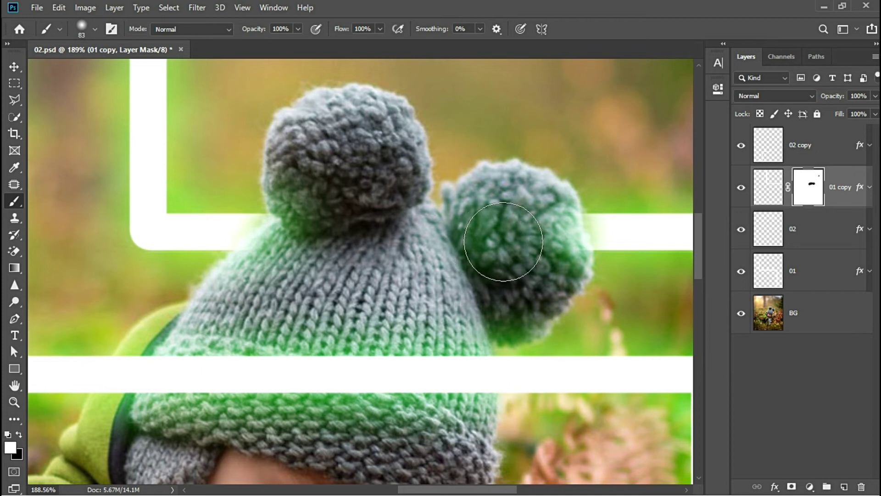
pyautogui.press('x')
pyautogui.moveTo(505, 236); pyautogui.dragTo(547, 235)
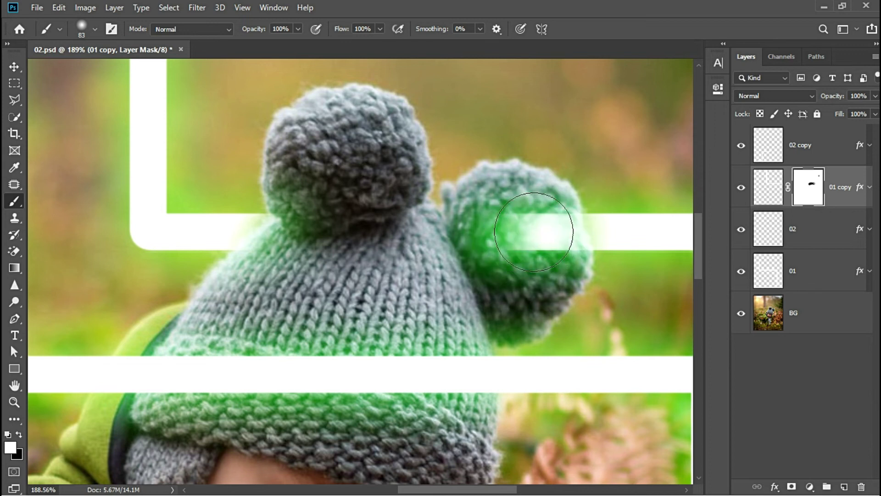
pyautogui.moveTo(315, 220)
pyautogui.mouseDown()
pyautogui.moveTo(352, 232)
pyautogui.moveTo(331, 243)
pyautogui.moveTo(325, 186)
pyautogui.mouseUp()
pyautogui.press('x')
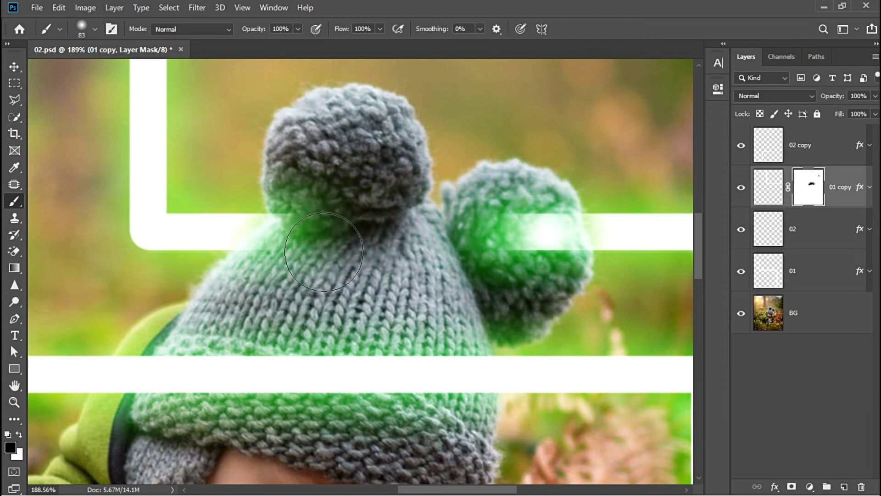
pyautogui.moveTo(486, 239)
pyautogui.mouseDown()
pyautogui.moveTo(532, 227)
pyautogui.moveTo(528, 236)
pyautogui.moveTo(545, 239)
pyautogui.mouseUp()
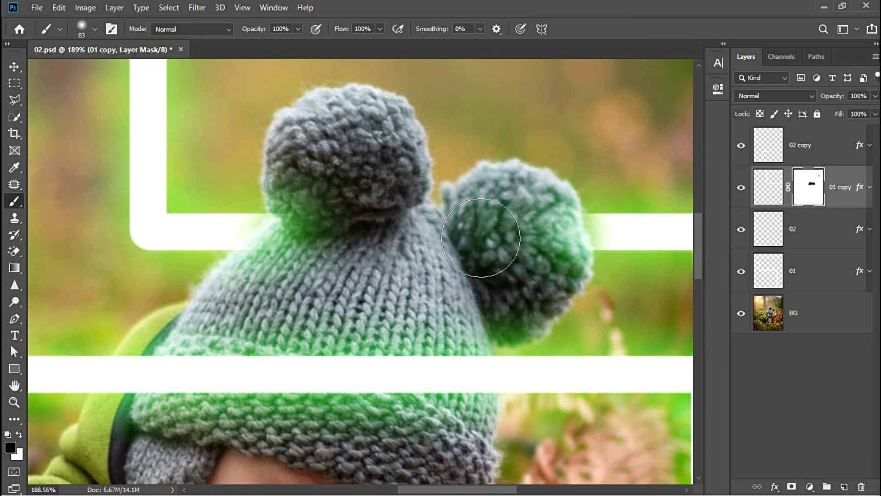
pyautogui.hotkey('ctrl', '0')
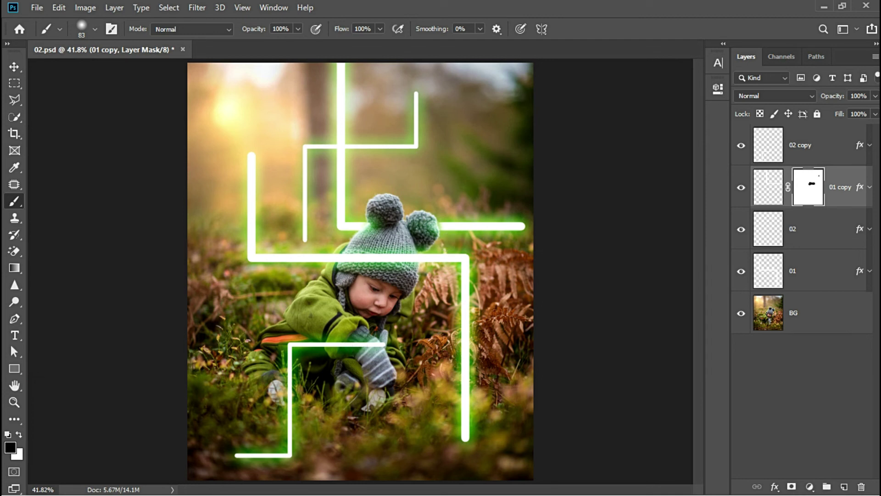
# - Select the four line layers, 01 through 02 copy, and group them together
pyautogui.press('v')
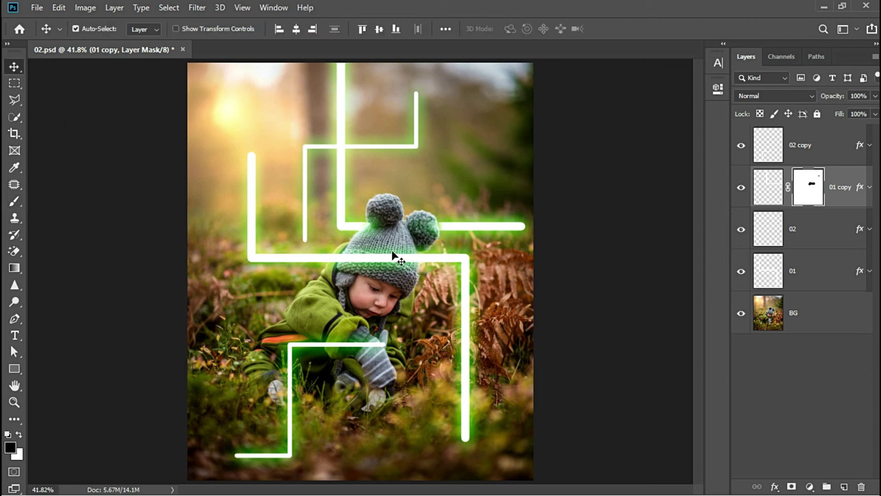
pyautogui.press('z')
pyautogui.moveTo(401, 240); pyautogui.dragTo(388, 239)
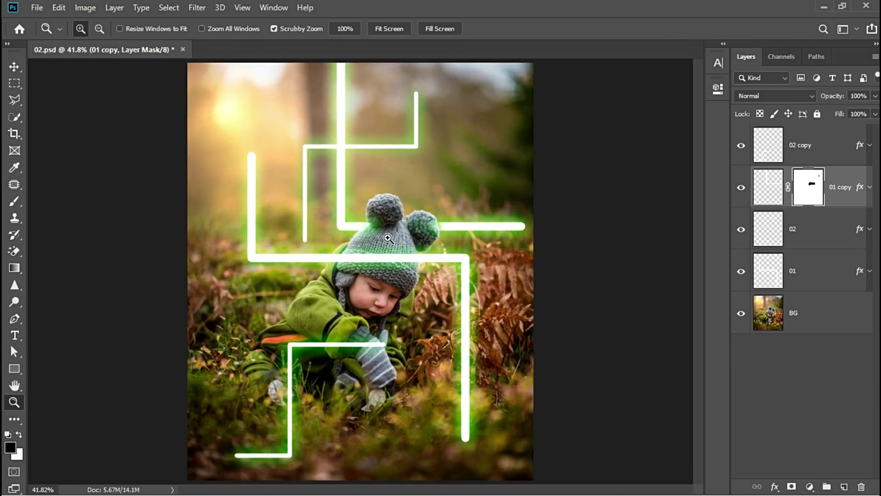
pyautogui.press('v')
pyautogui.click(783, 274)
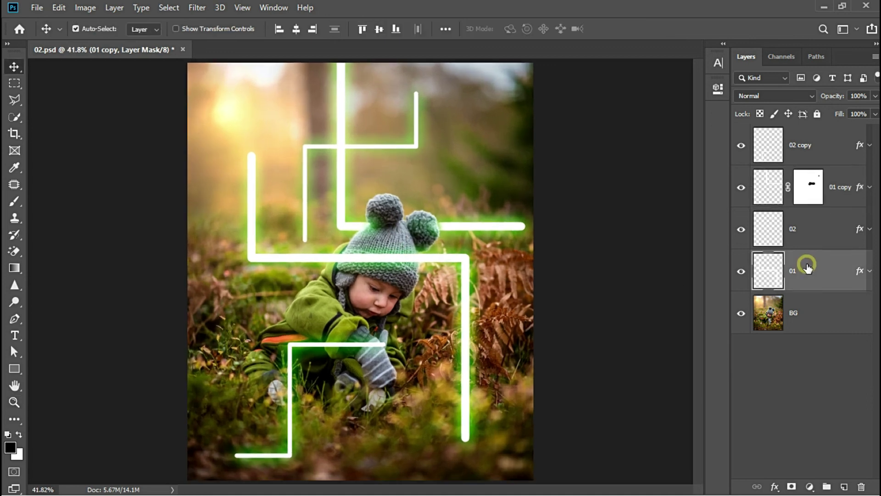
pyautogui.keyDown('shift'); pyautogui.click(798, 142); pyautogui.keyUp('shift')
pyautogui.hotkey('ctrl', 'g')
# - Name the group 'Line' and toggle its visibility to compare the photo with and without lines
pyautogui.doubleClick(797, 137)
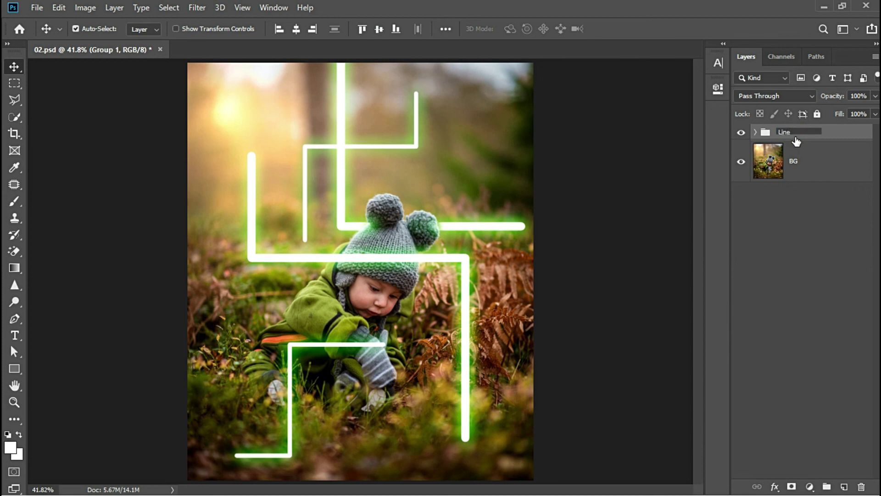
pyautogui.press('Return')
pyautogui.click(741, 133)
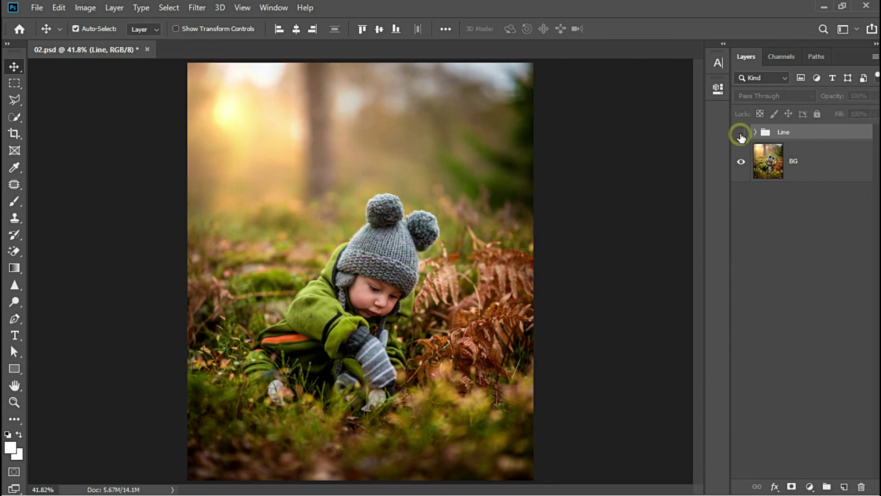
pyautogui.click(740, 133)
pyautogui.click(741, 133)
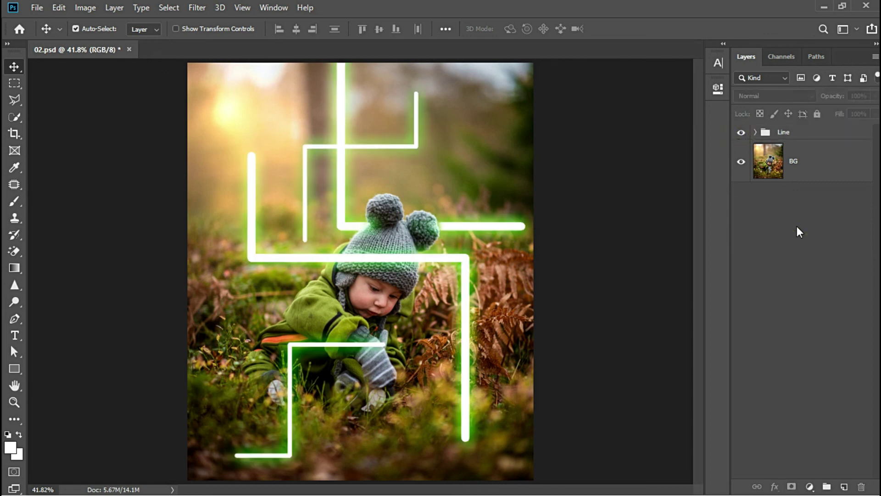